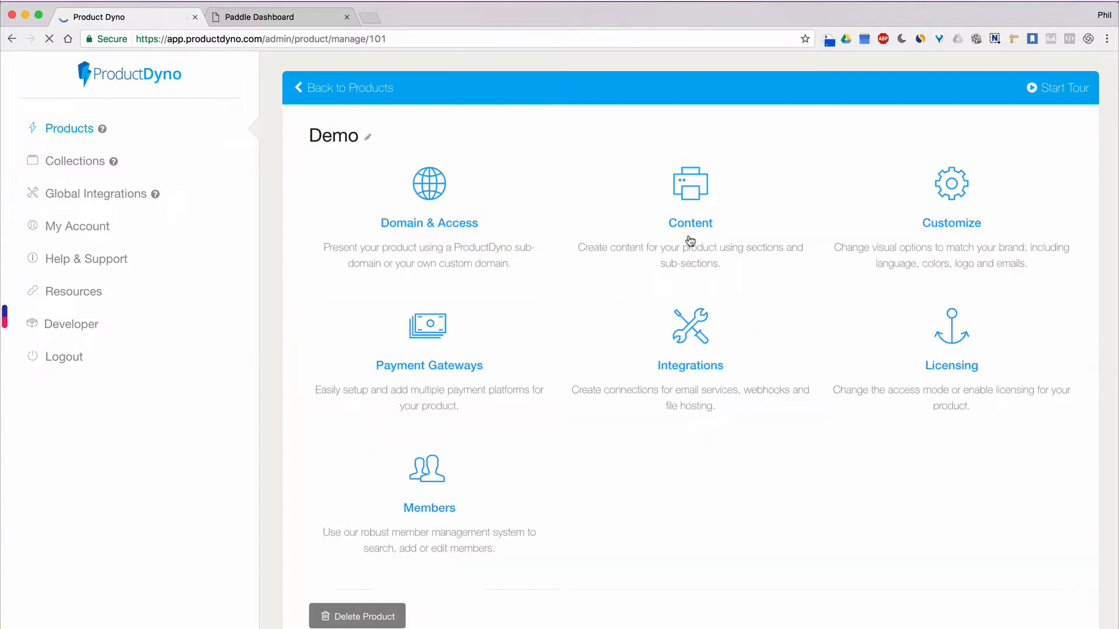
pyautogui.click(429, 332)
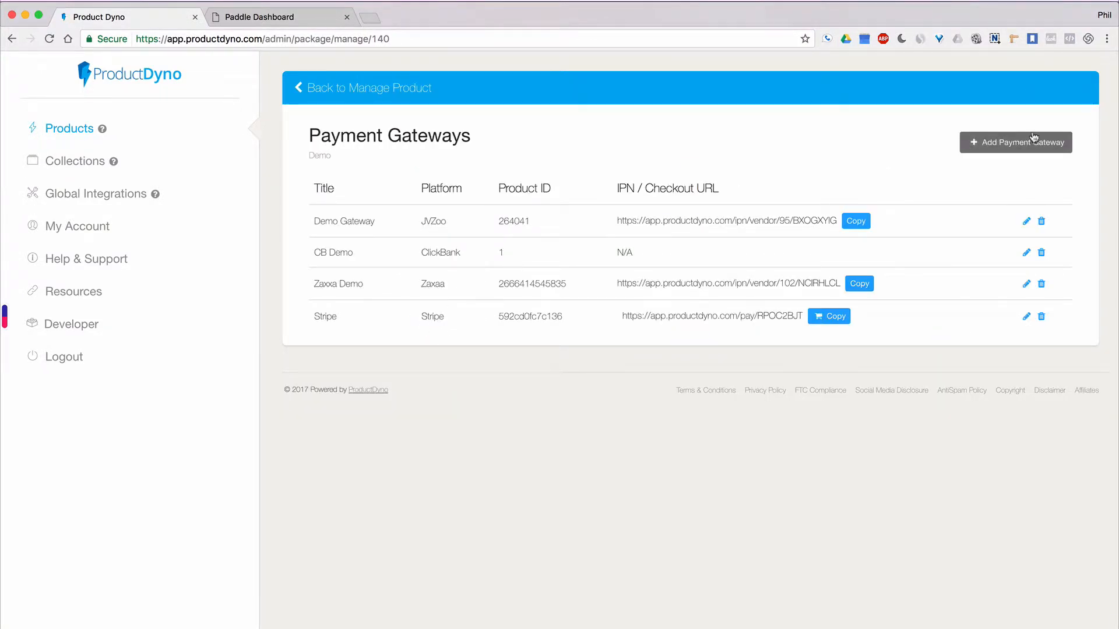
pyautogui.click(1007, 140)
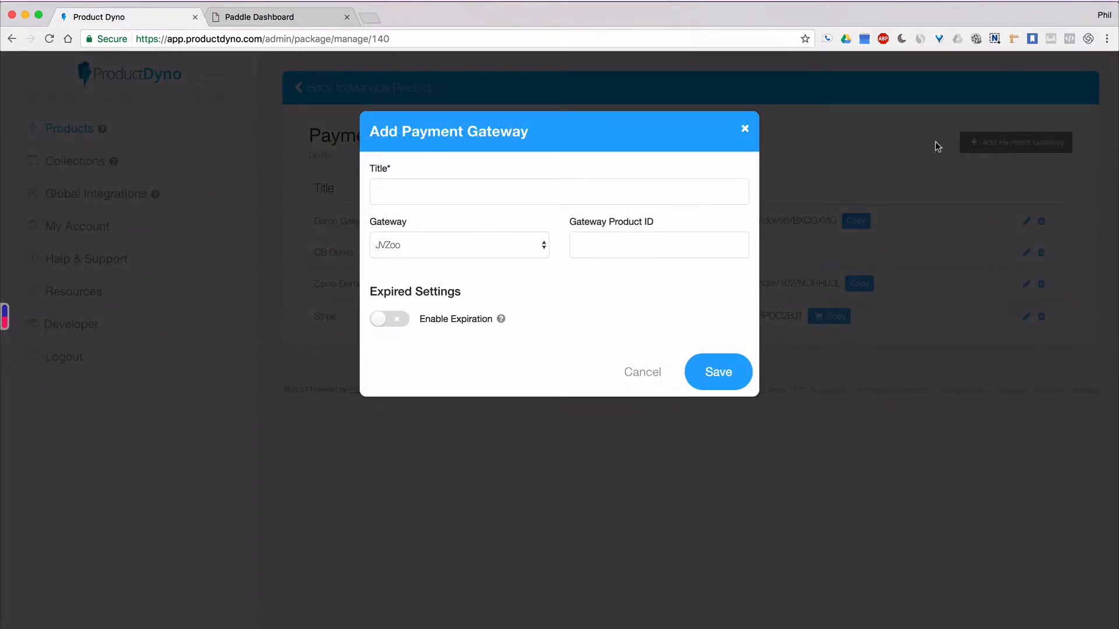
pyautogui.click(443, 245)
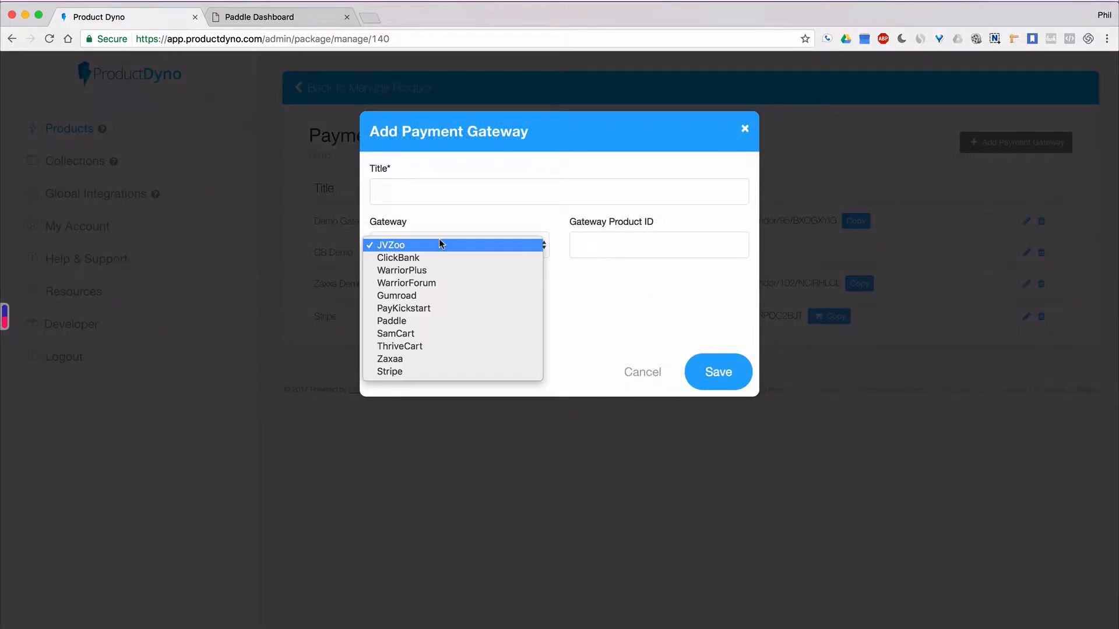
pyautogui.click(422, 322)
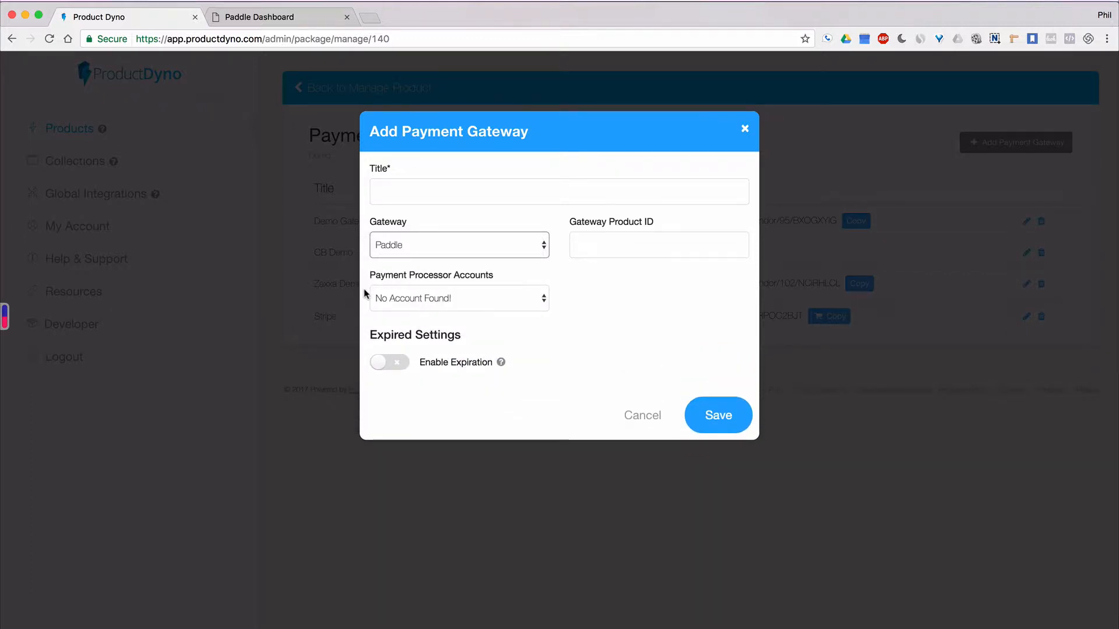
pyautogui.click(400, 299)
pyautogui.click(442, 298)
pyautogui.click(472, 303)
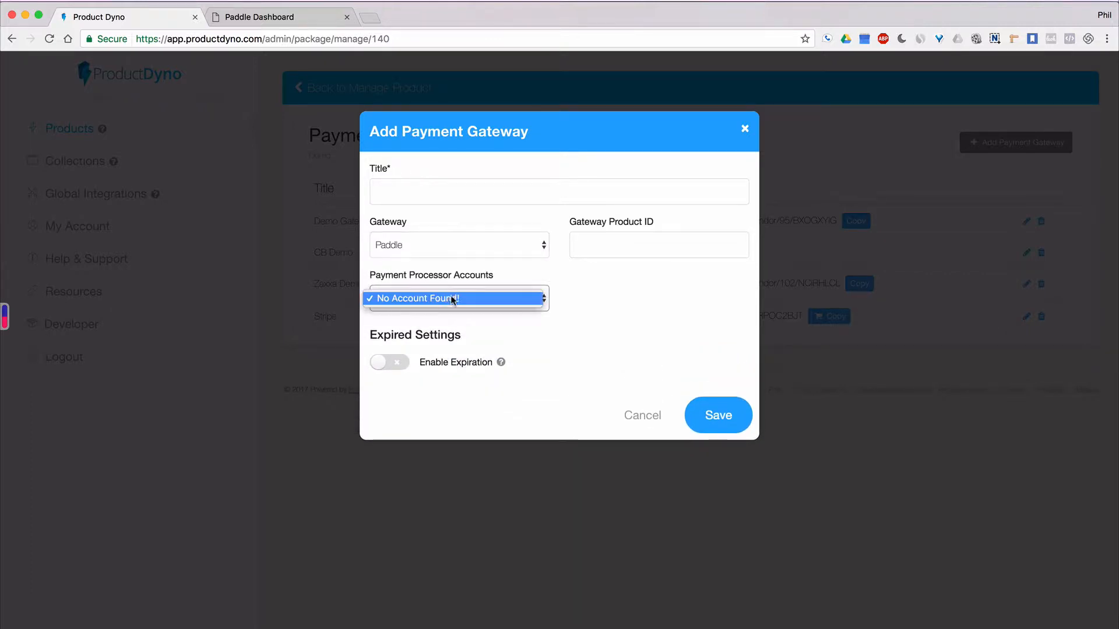
pyautogui.click(480, 297)
pyautogui.click(484, 302)
pyautogui.click(642, 419)
pyautogui.click(642, 416)
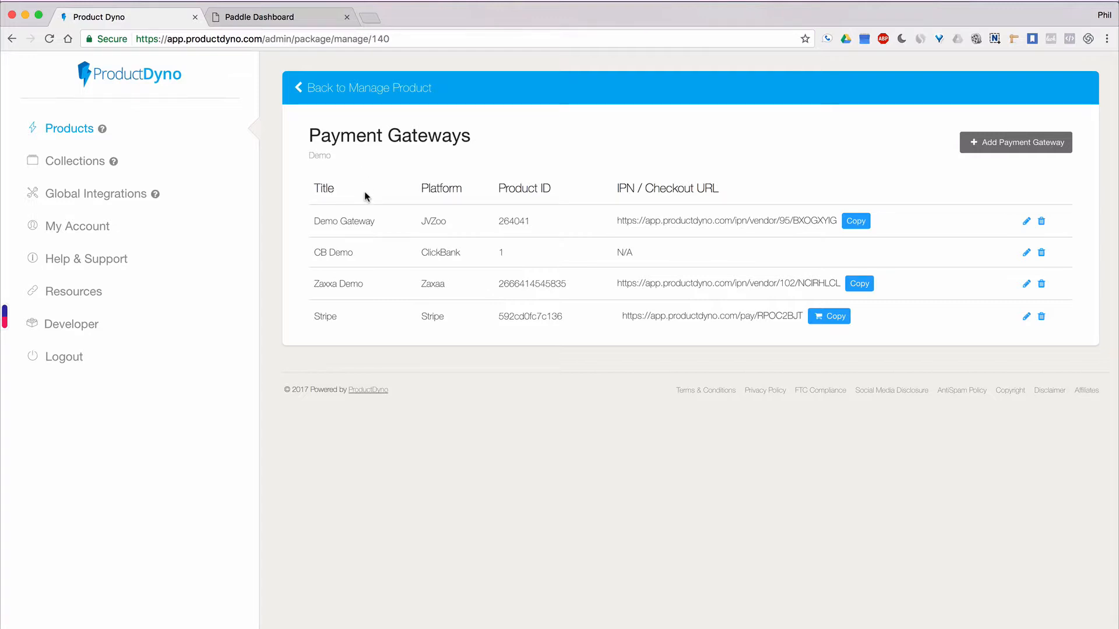
# Add a Paddle payment processor with the nickname "Paddle Demo" in the global integrations and save it.
pyautogui.click(109, 203)
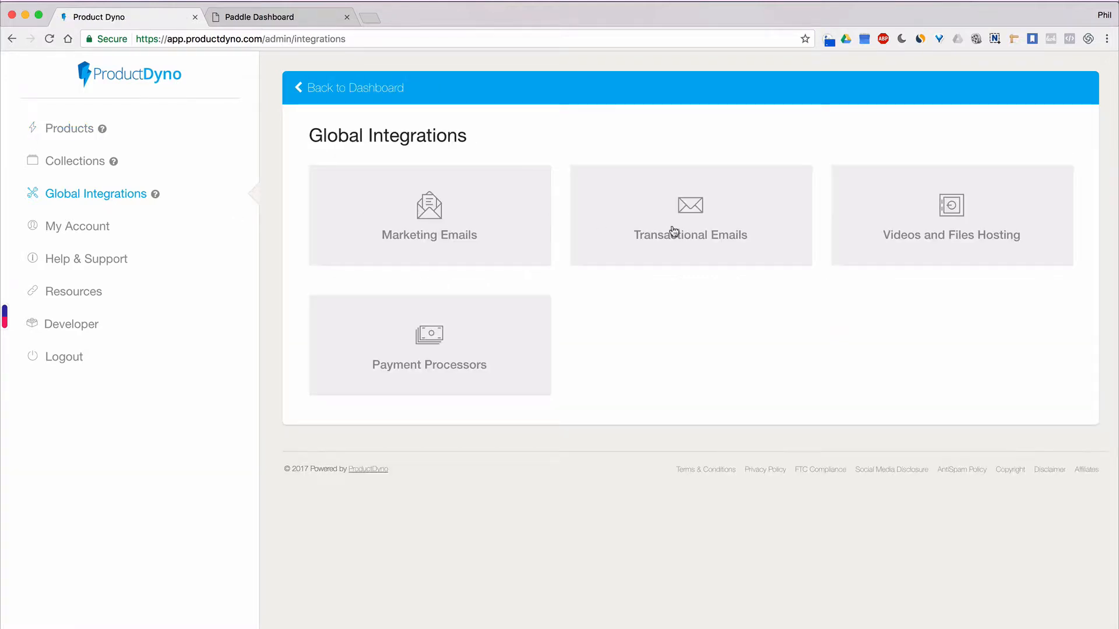
pyautogui.click(485, 340)
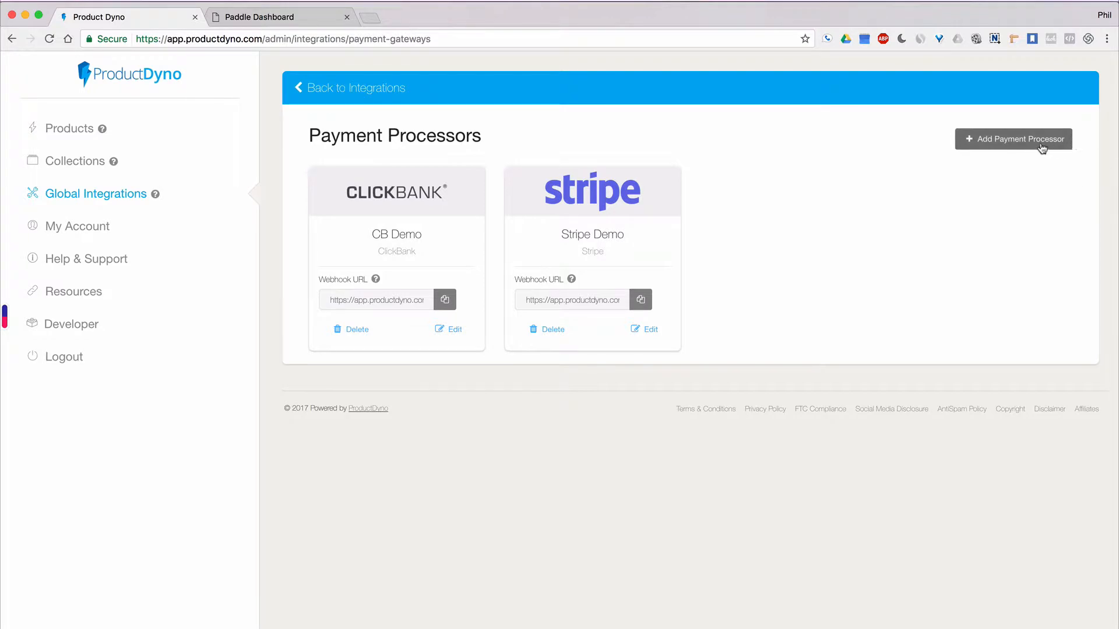
pyautogui.click(1007, 147)
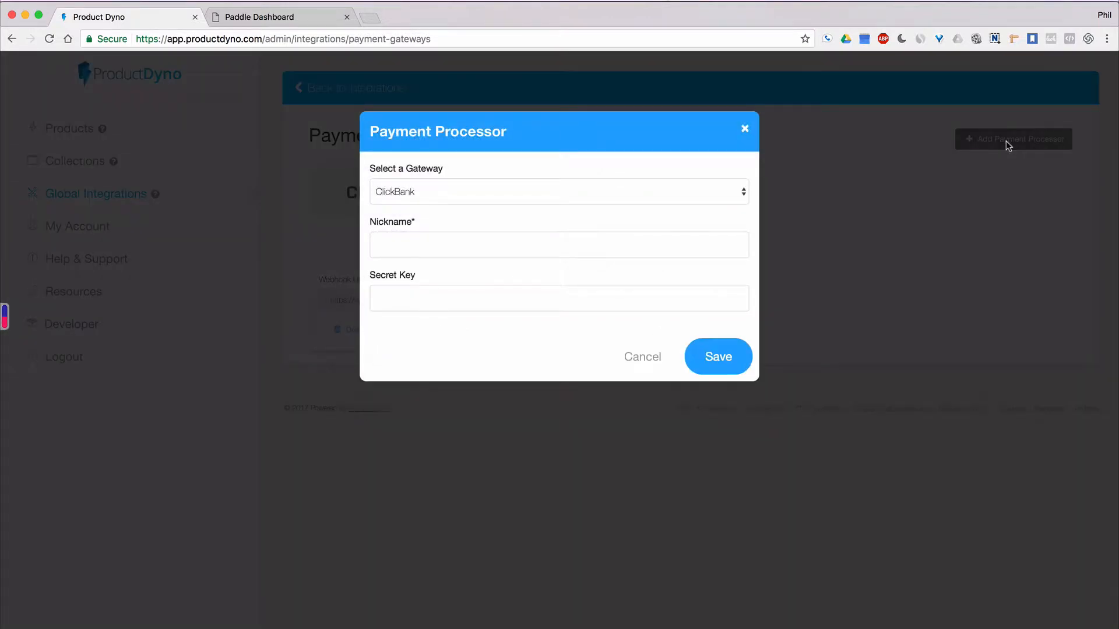
pyautogui.click(674, 194)
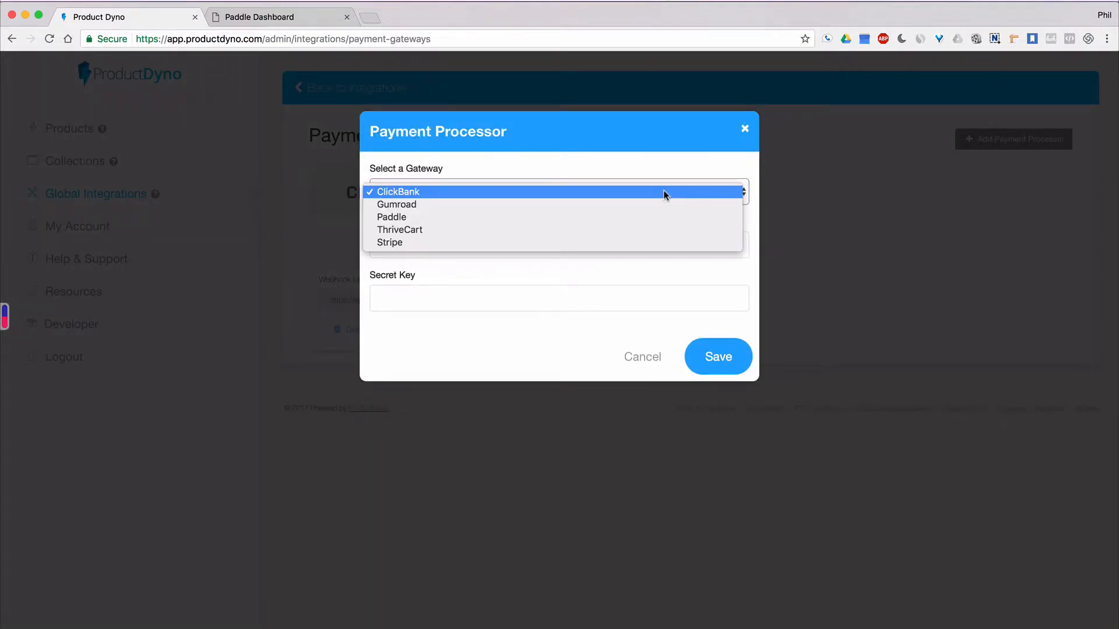
pyautogui.click(618, 219)
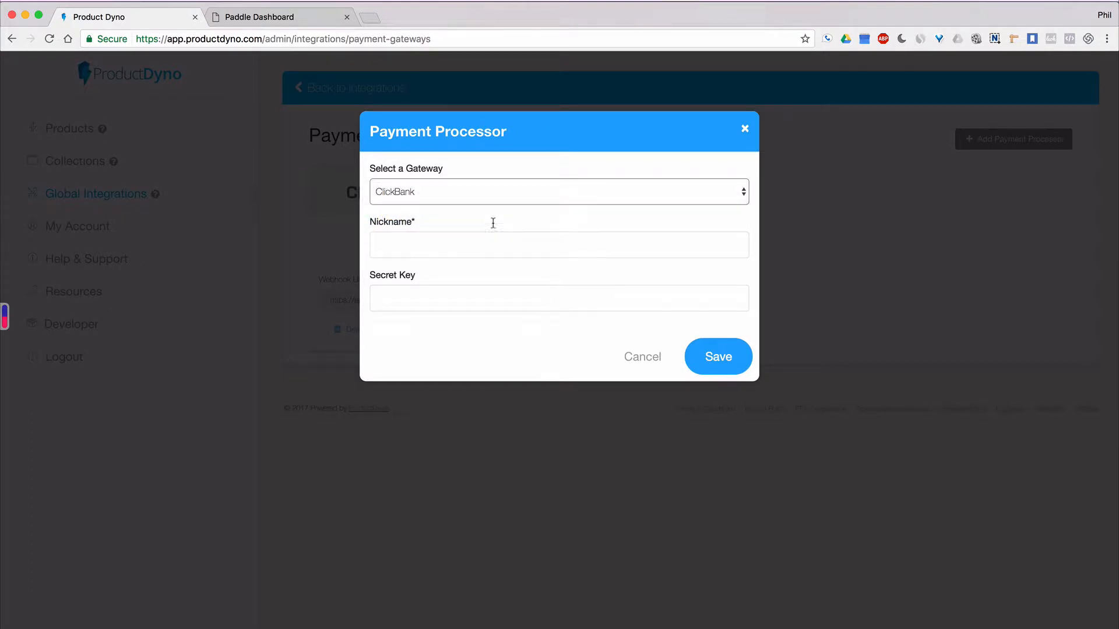
pyautogui.click(467, 242)
pyautogui.write('Padd')
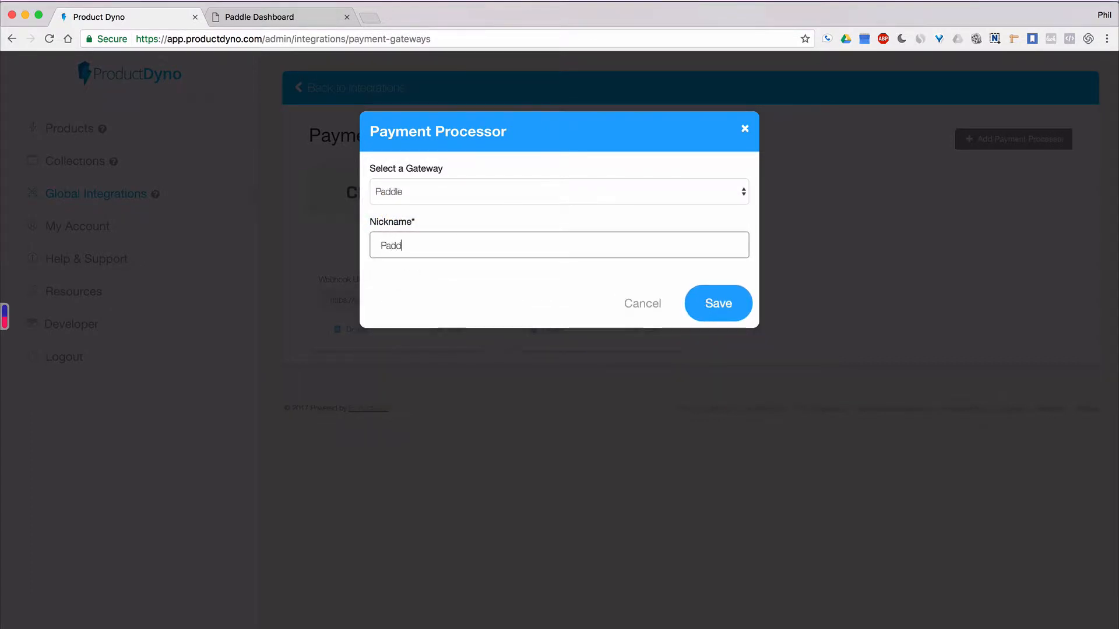
pyautogui.write('le Demo')
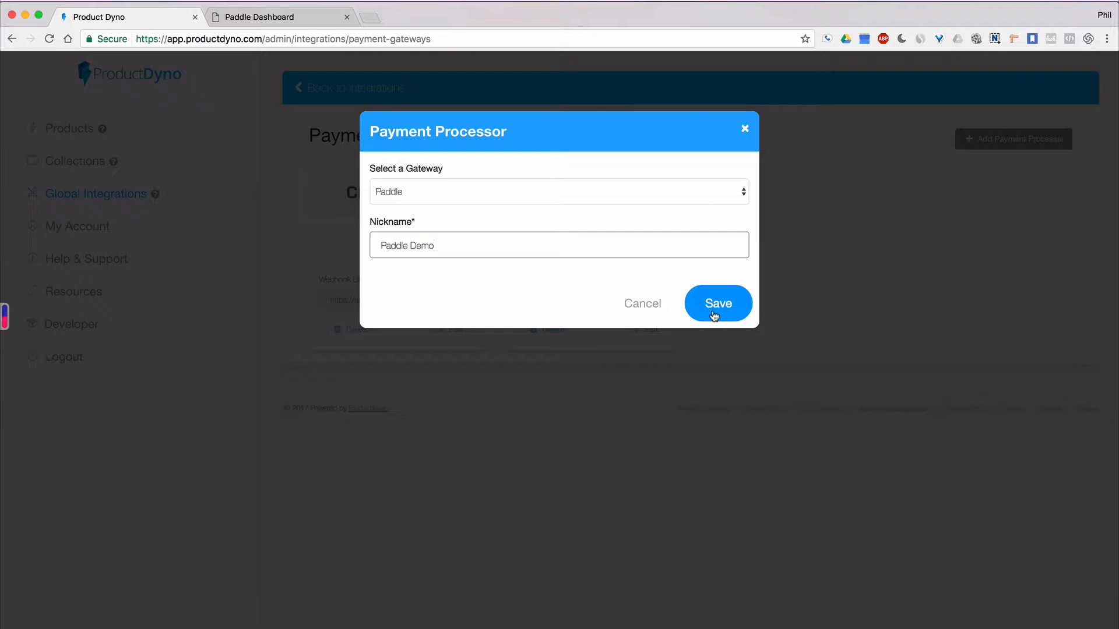
pyautogui.click(713, 315)
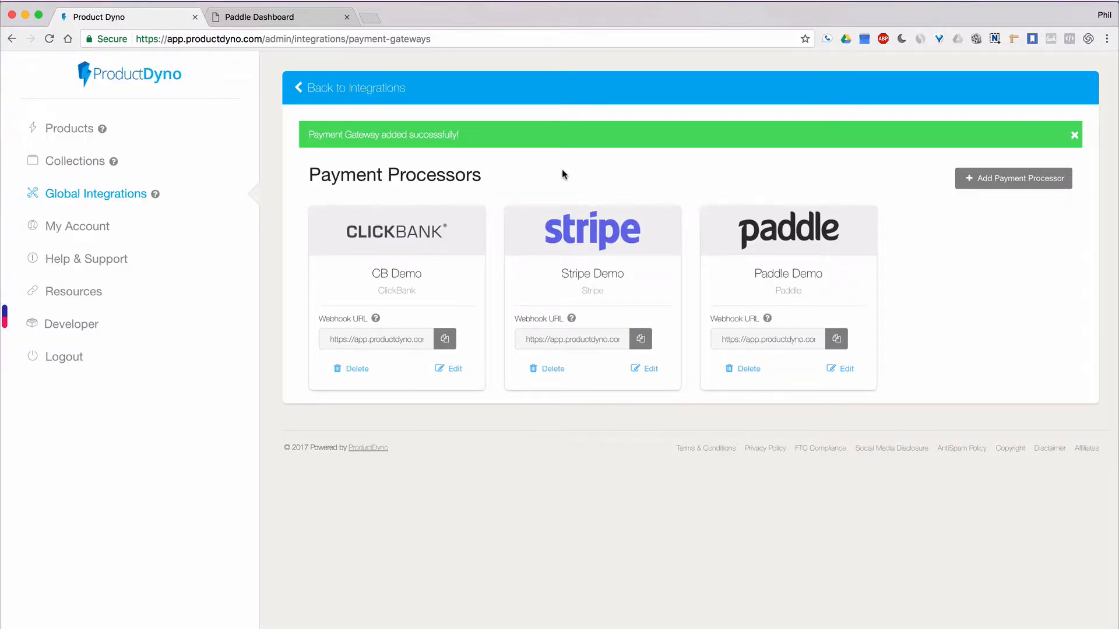
# Copy the Paddle Demo processor's webhook URL, and switch to the Paddle dashboard's vendor settings for alerts.
pyautogui.click(836, 340)
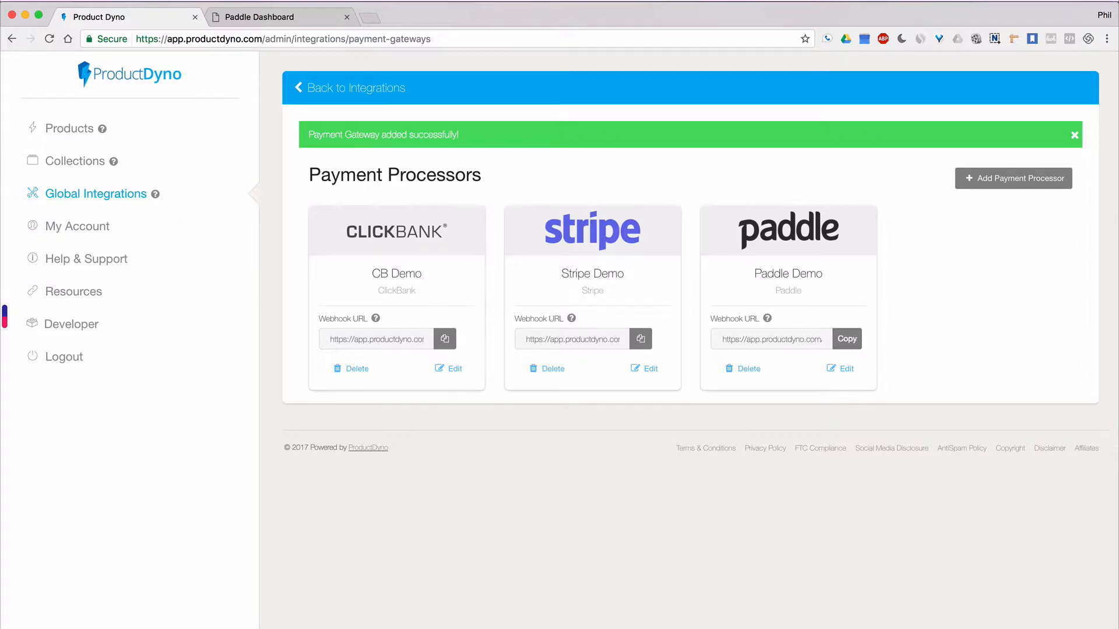
pyautogui.click(272, 23)
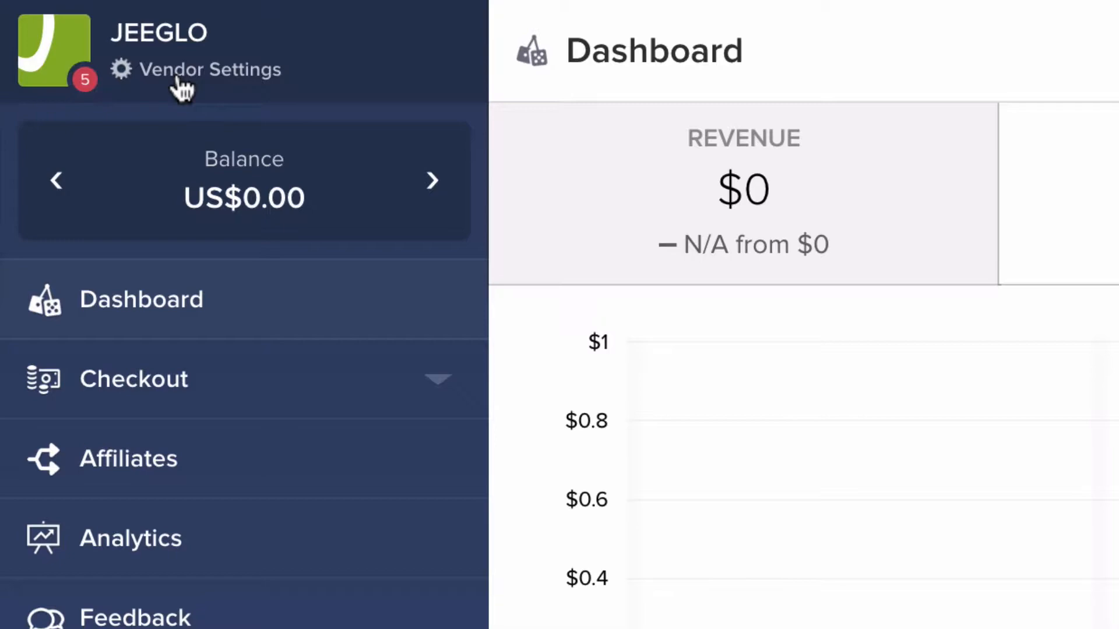
pyautogui.click(182, 88)
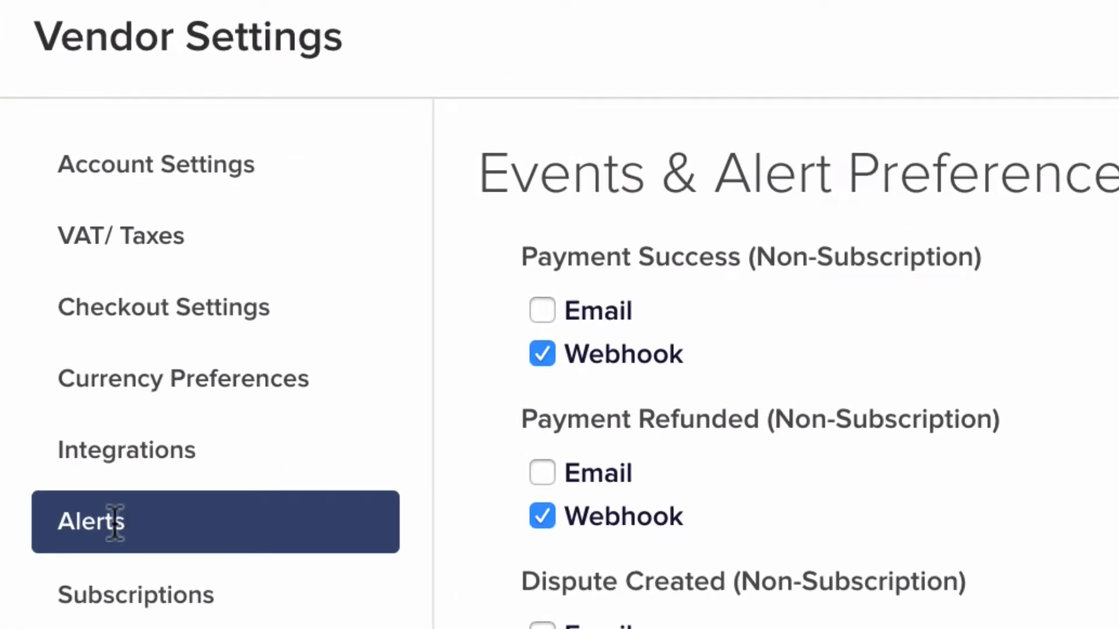
# Try enabling email alerts for the non-subscription Payment Success and Payment Refunded events.
pyautogui.scroll(-12, 892, 513)
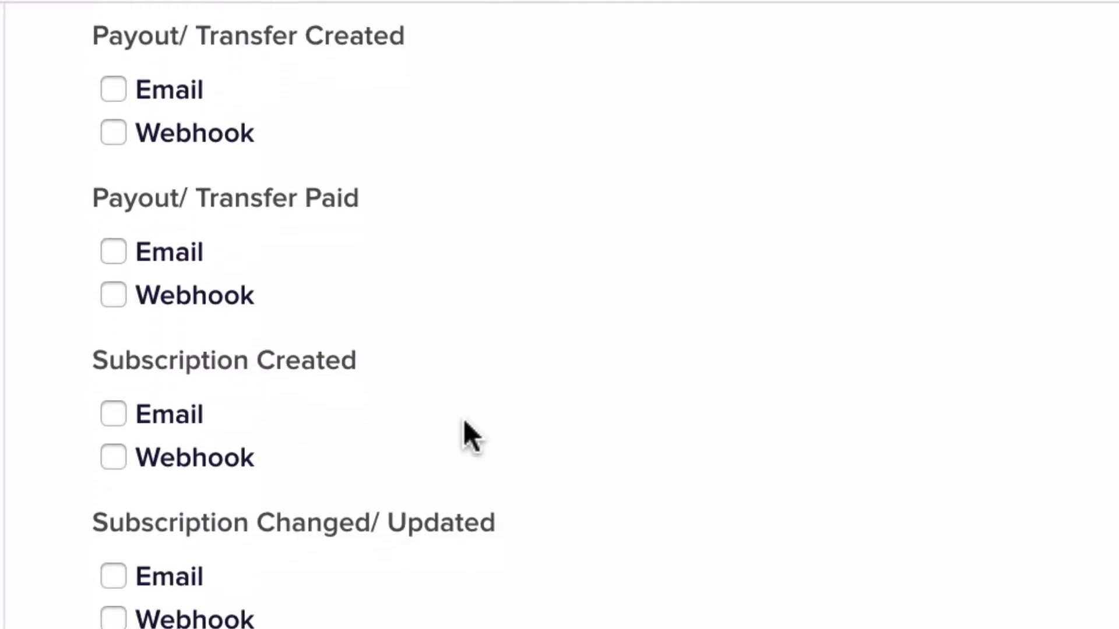
pyautogui.scroll(-10, 464, 420)
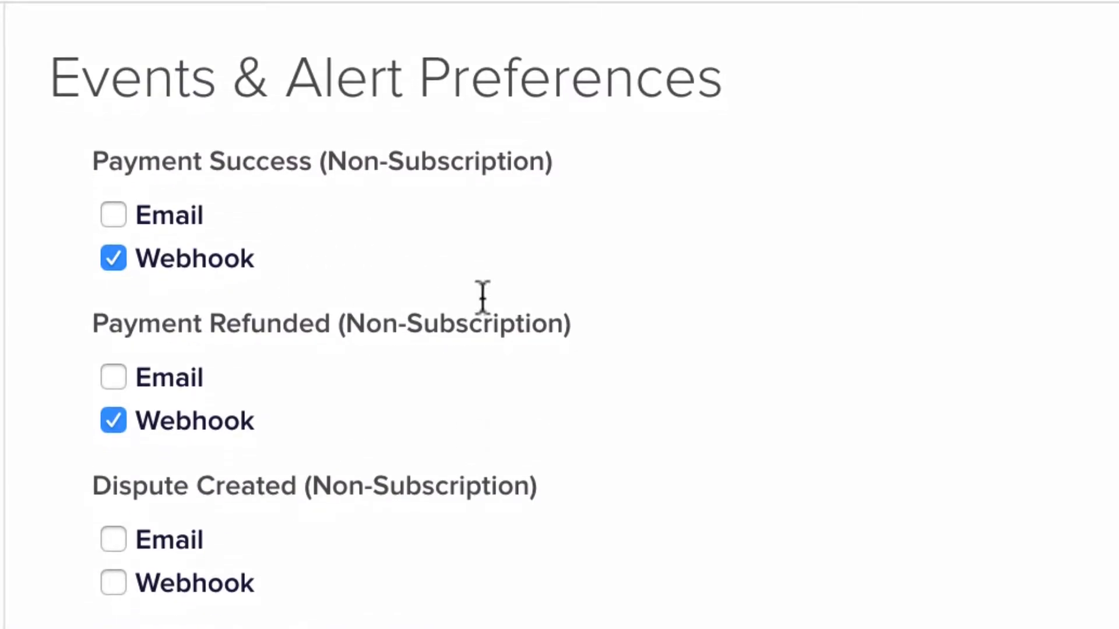
pyautogui.click(113, 215)
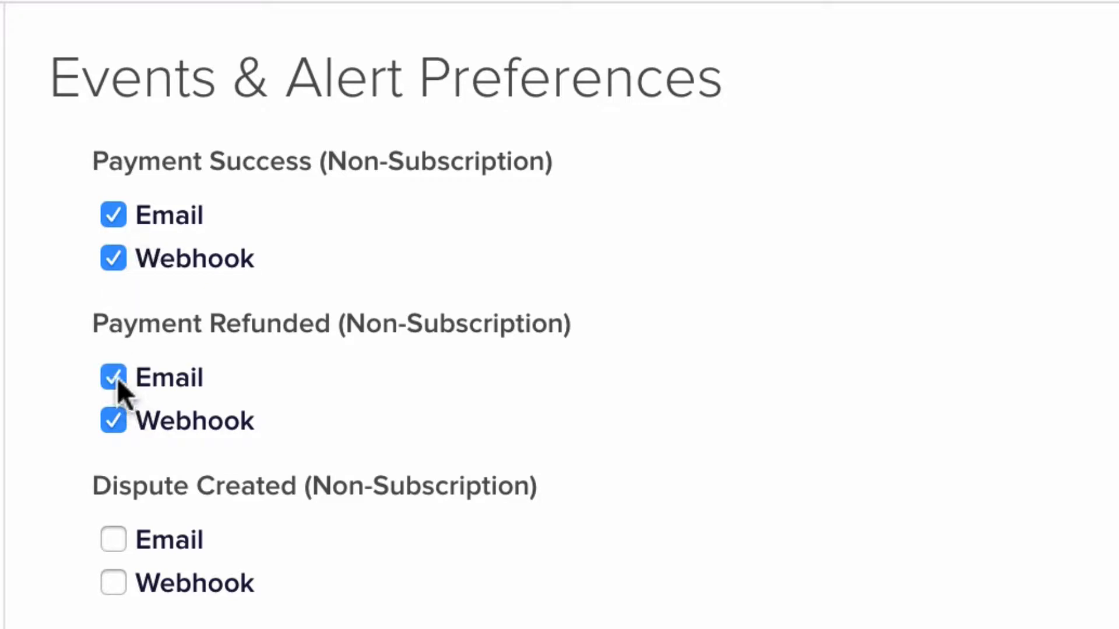
pyautogui.click(114, 379)
pyautogui.click(112, 216)
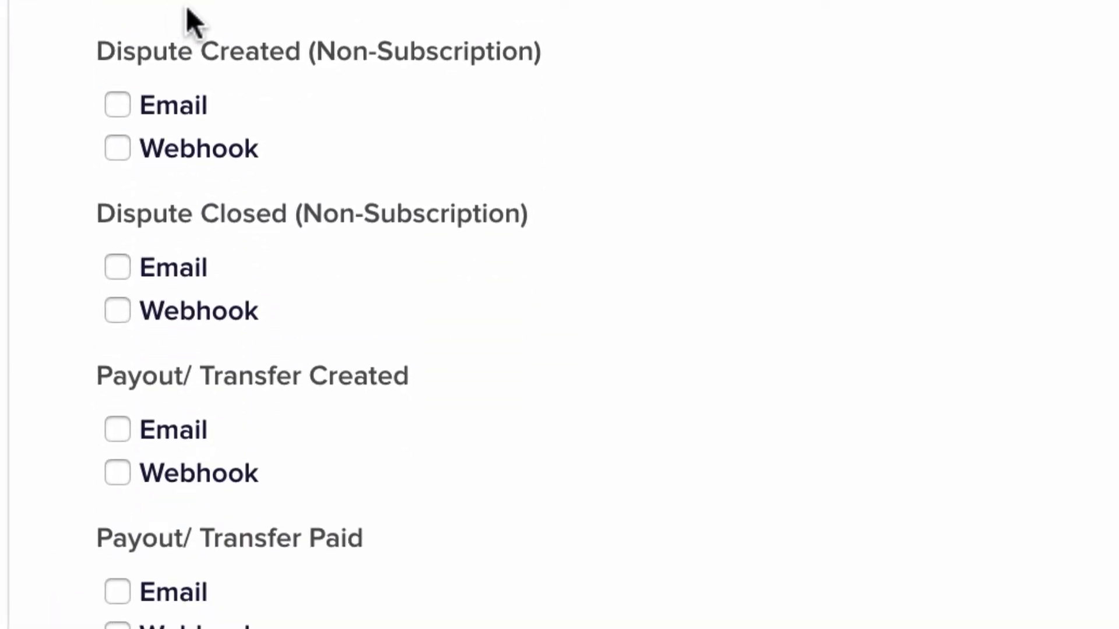
pyautogui.scroll(-6, 186, 8)
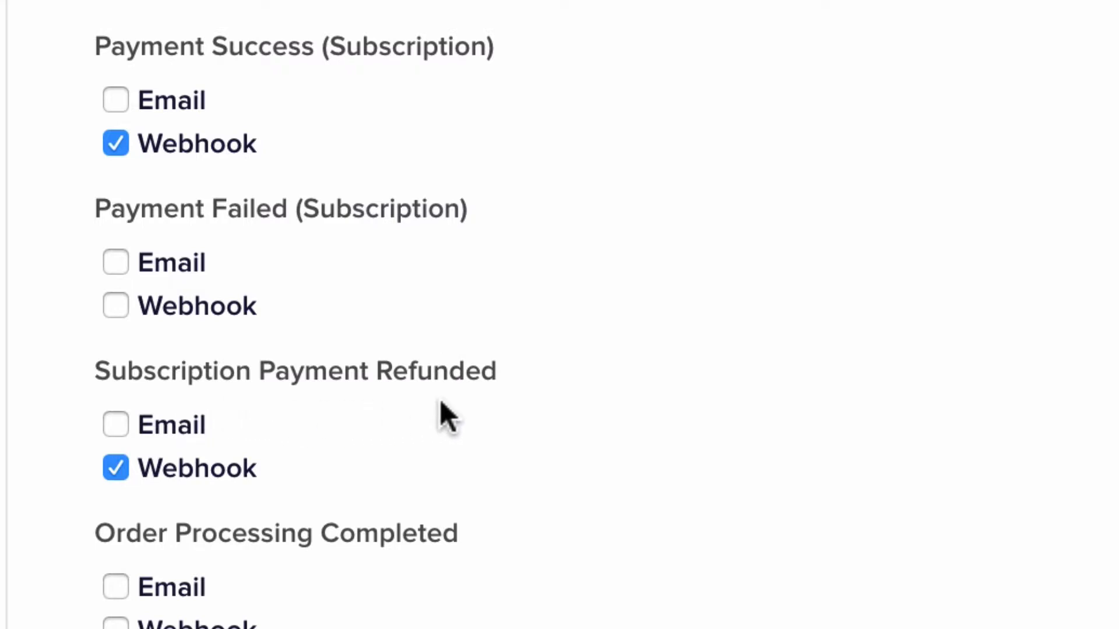
pyautogui.scroll(-2, 448, 416)
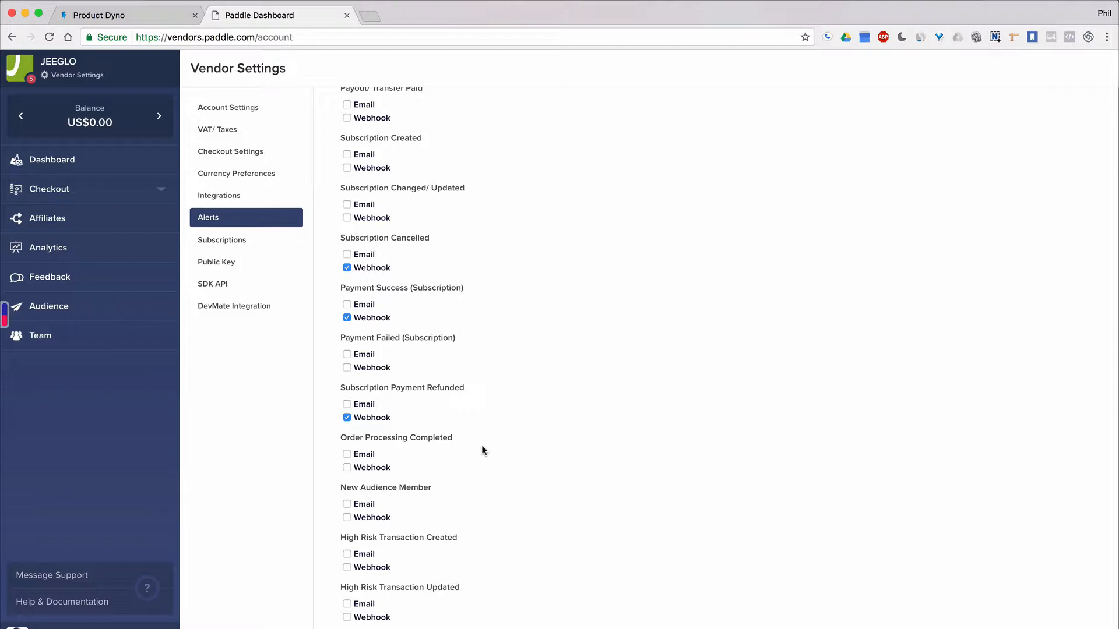
pyautogui.scroll(5, 483, 450)
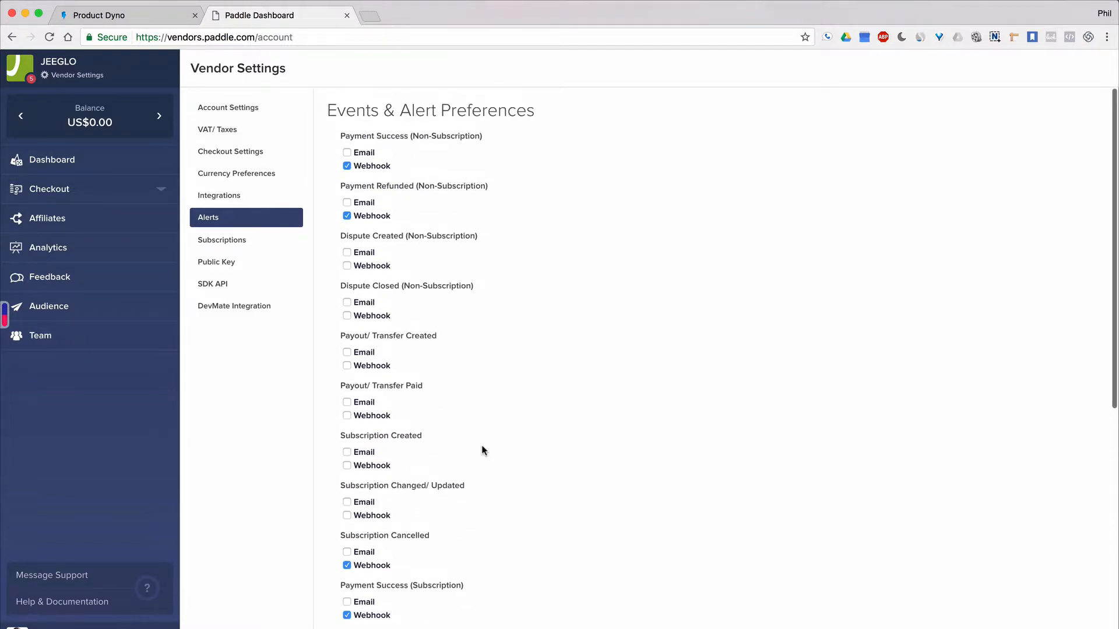
pyautogui.scroll(-4, 483, 449)
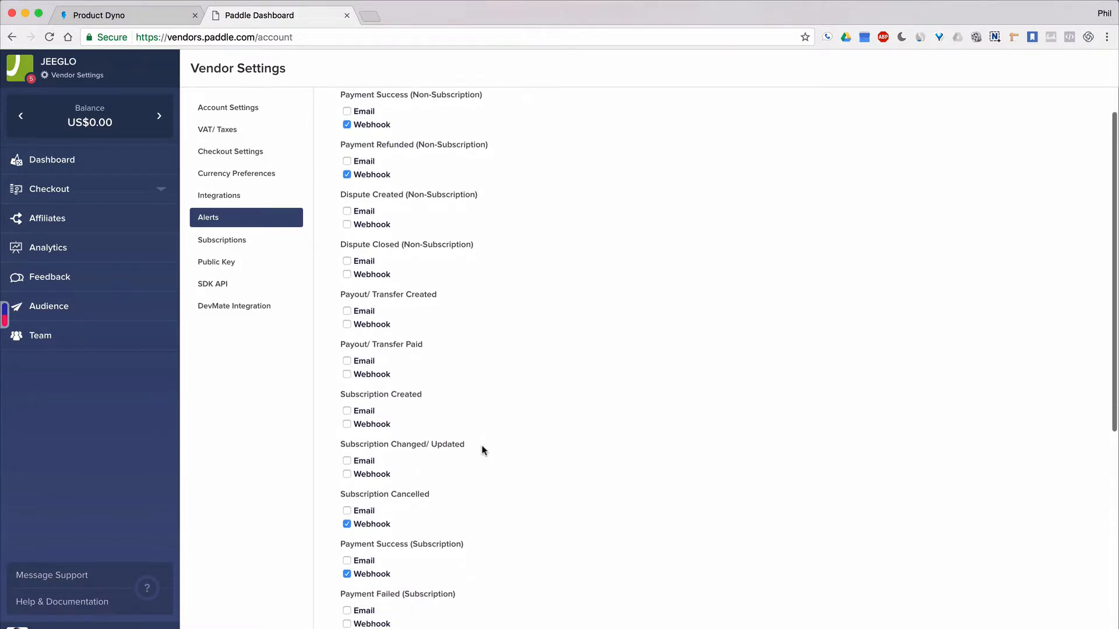
pyautogui.scroll(-4, 483, 450)
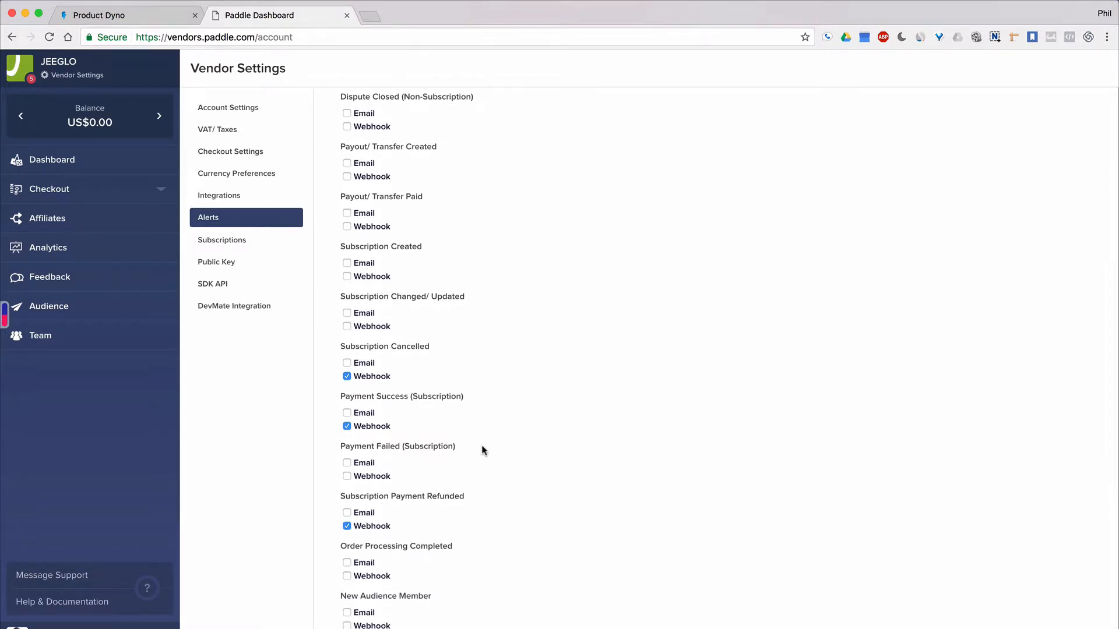
pyautogui.scroll(-7, 483, 450)
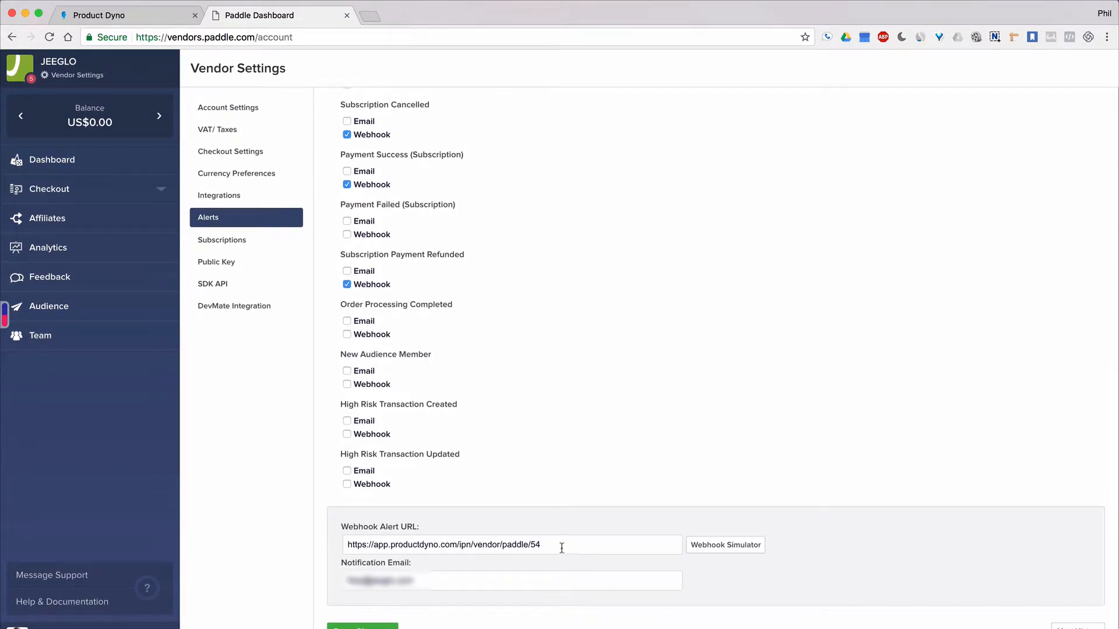
pyautogui.moveTo(563, 545); pyautogui.dragTo(325, 545)
pyautogui.press('BackSpace')
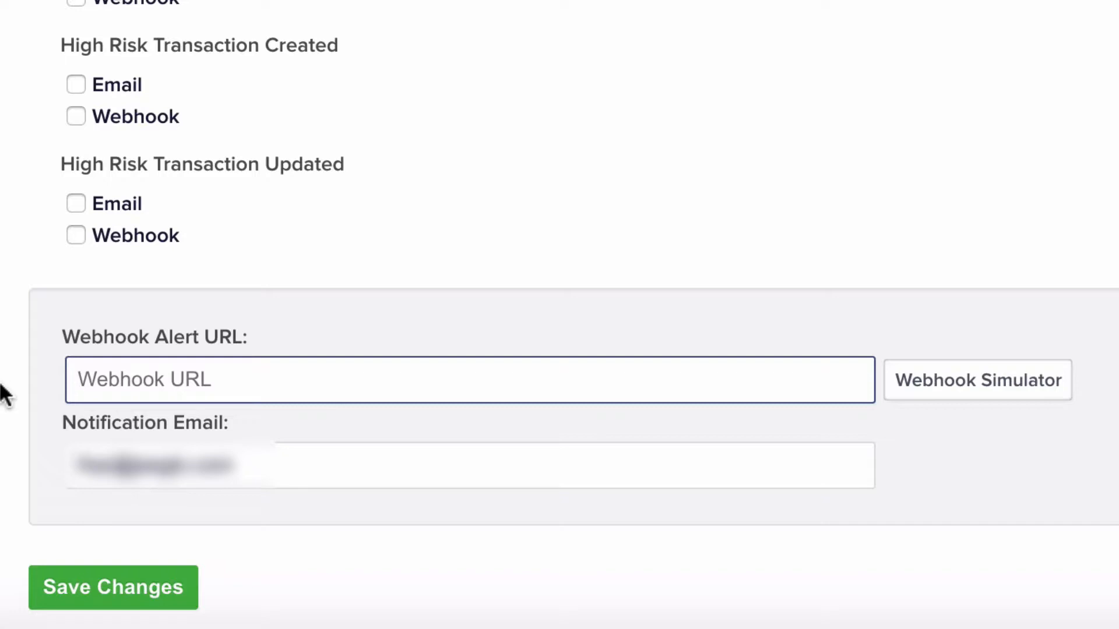
pyautogui.hotkey('ctrl', 'v')
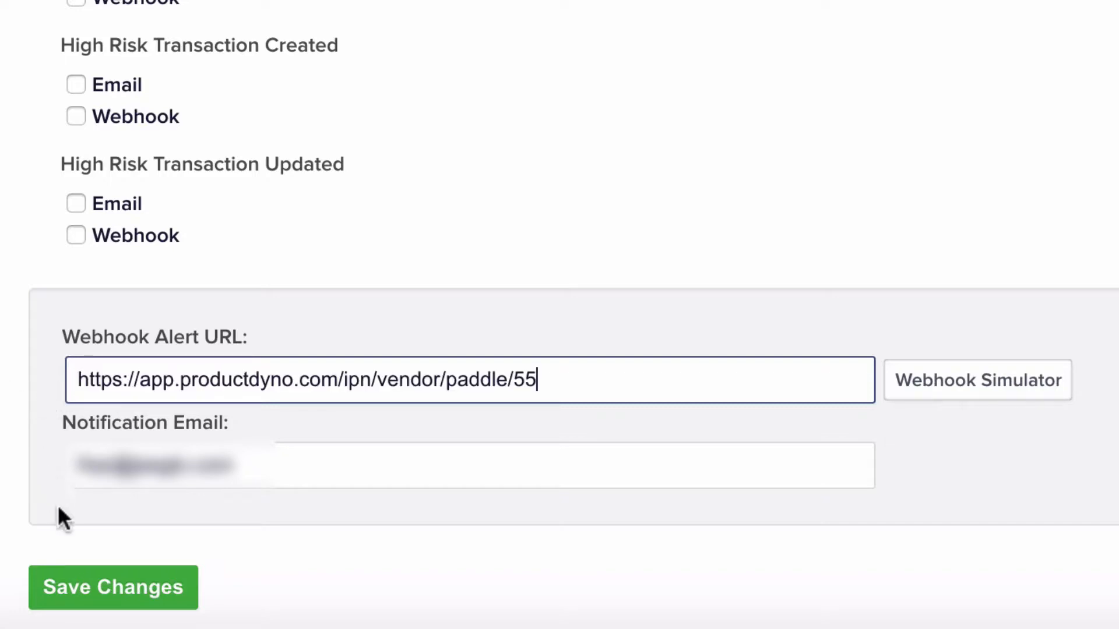
pyautogui.click(102, 594)
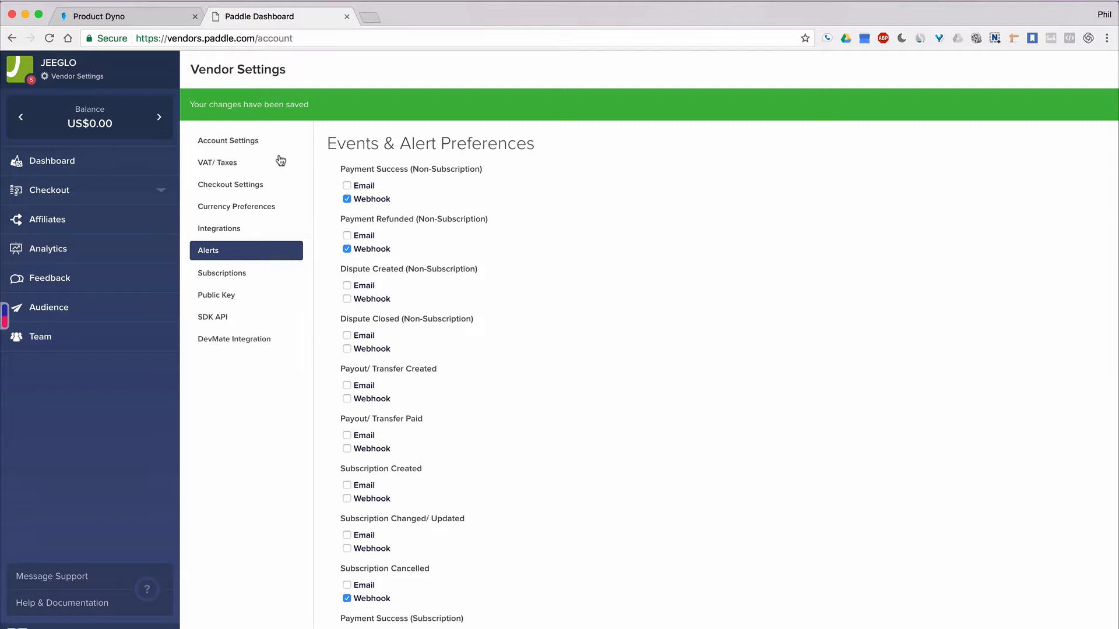
# Switch to ProductDyno and open the payment gateways of the Demo product.
pyautogui.click(140, 22)
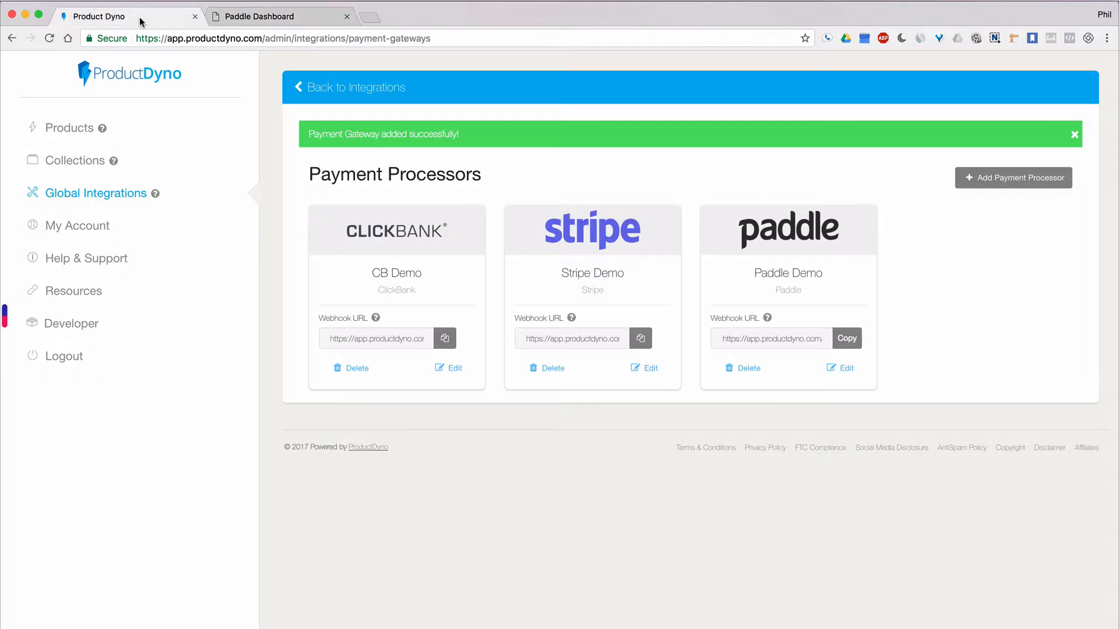
pyautogui.click(82, 128)
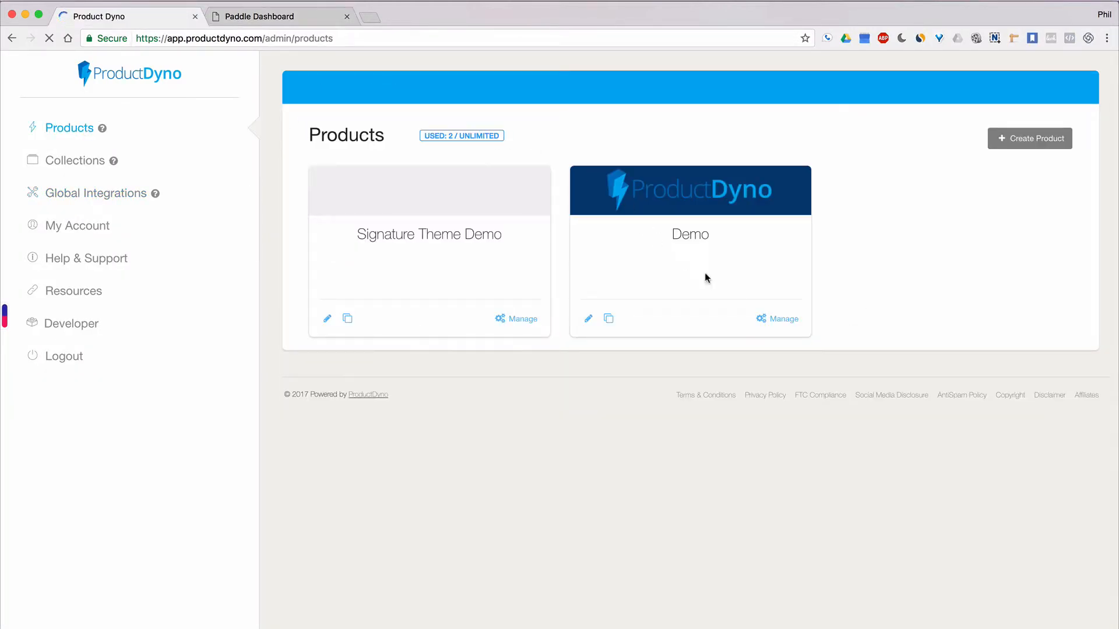
pyautogui.click(785, 324)
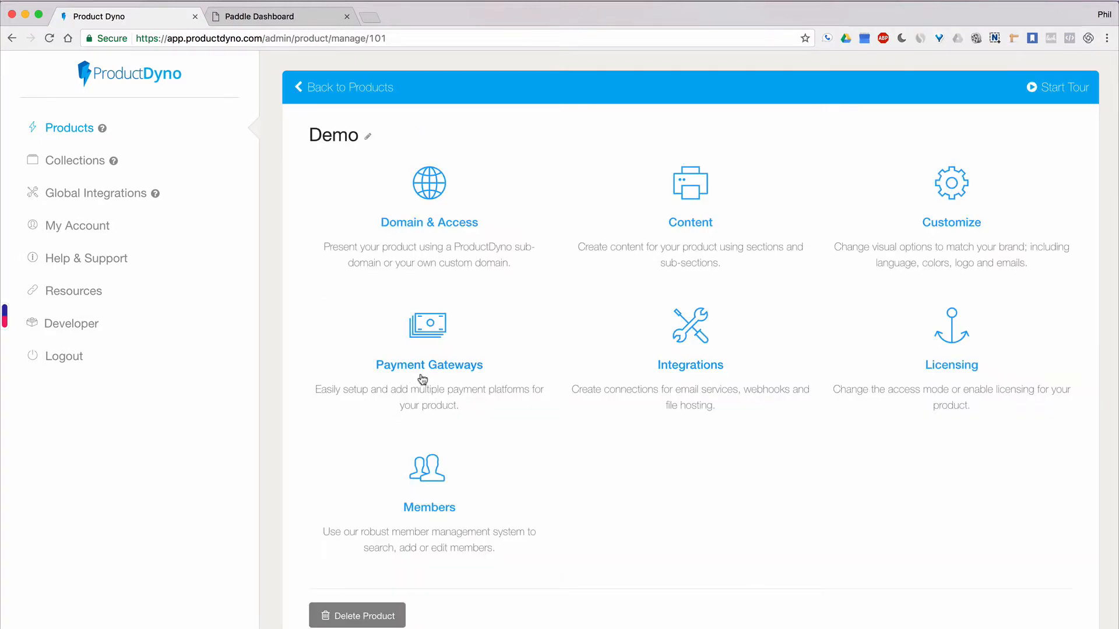
pyautogui.click(423, 378)
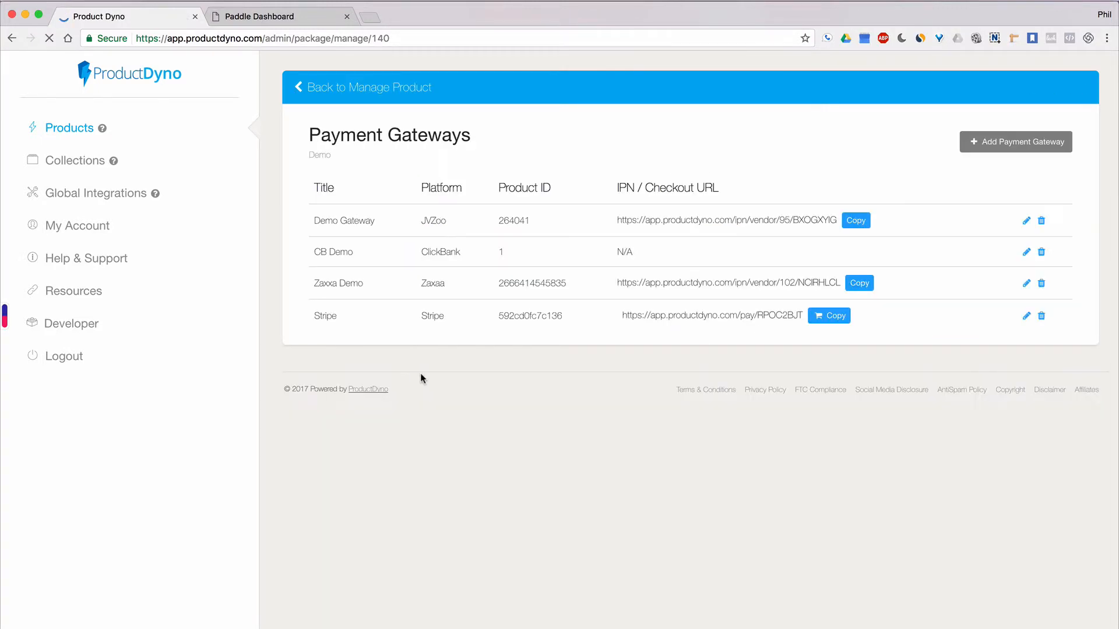
# Start a new payment gateway titled "Paddle #1" and choose Paddle as its gateway.
pyautogui.click(1013, 152)
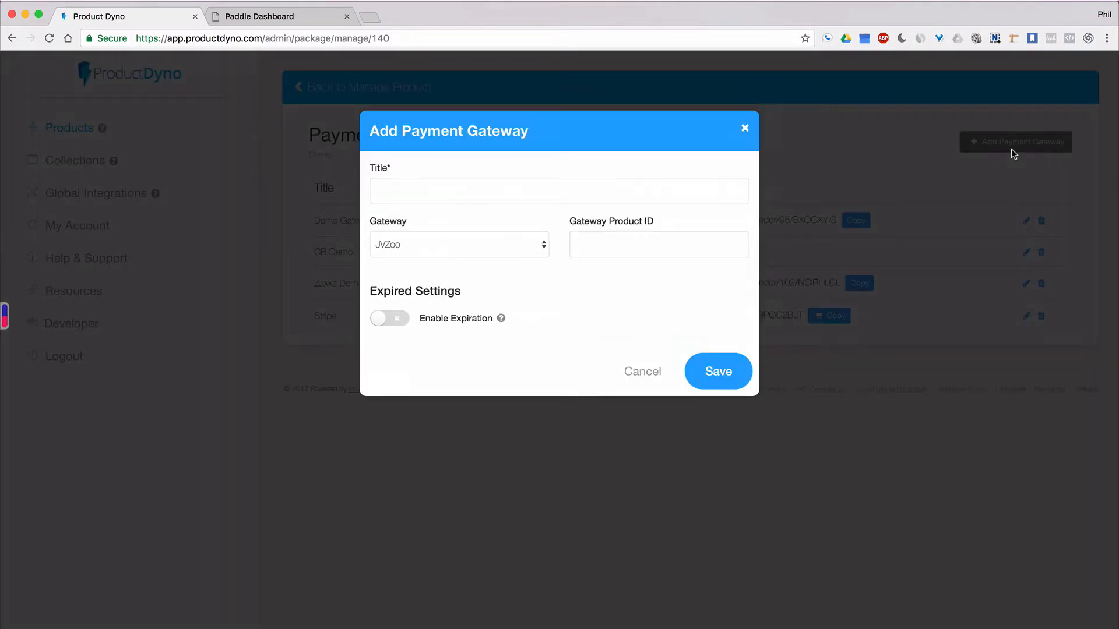
pyautogui.click(380, 182)
pyautogui.write('Padddle')
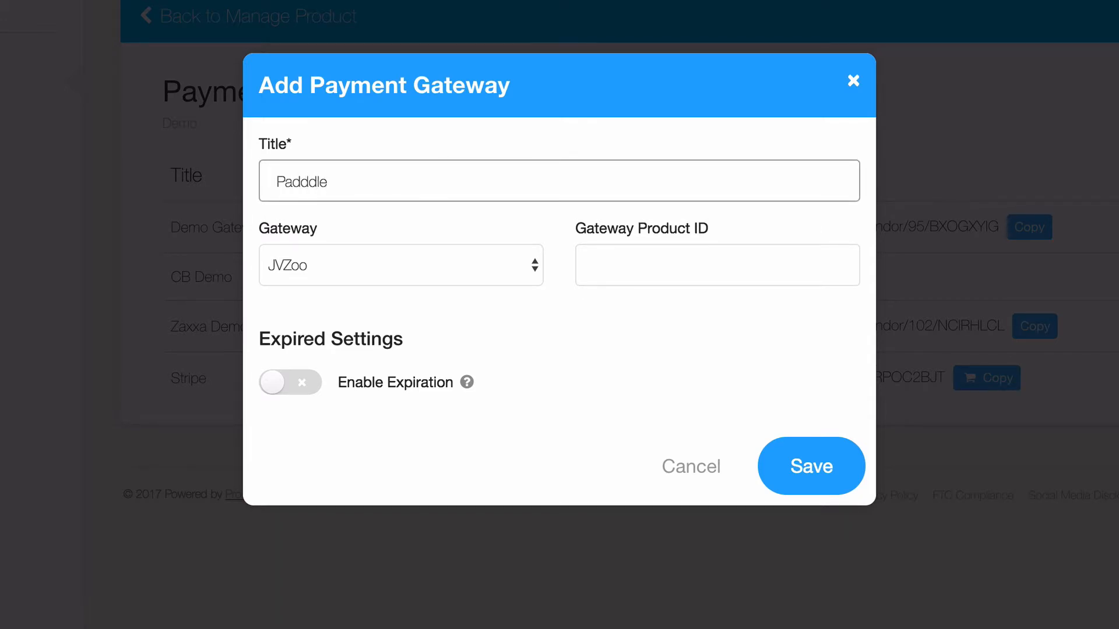
pyautogui.press('BackSpace')
pyautogui.press('BackSpace')
pyautogui.write('le #1')
pyautogui.click(477, 266)
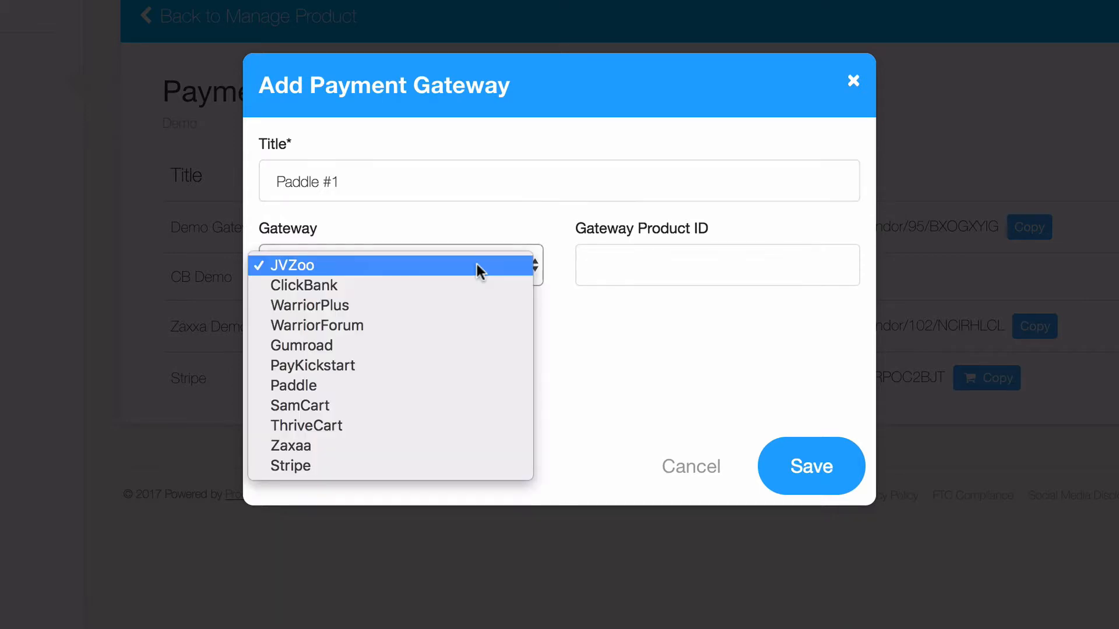
pyautogui.click(389, 387)
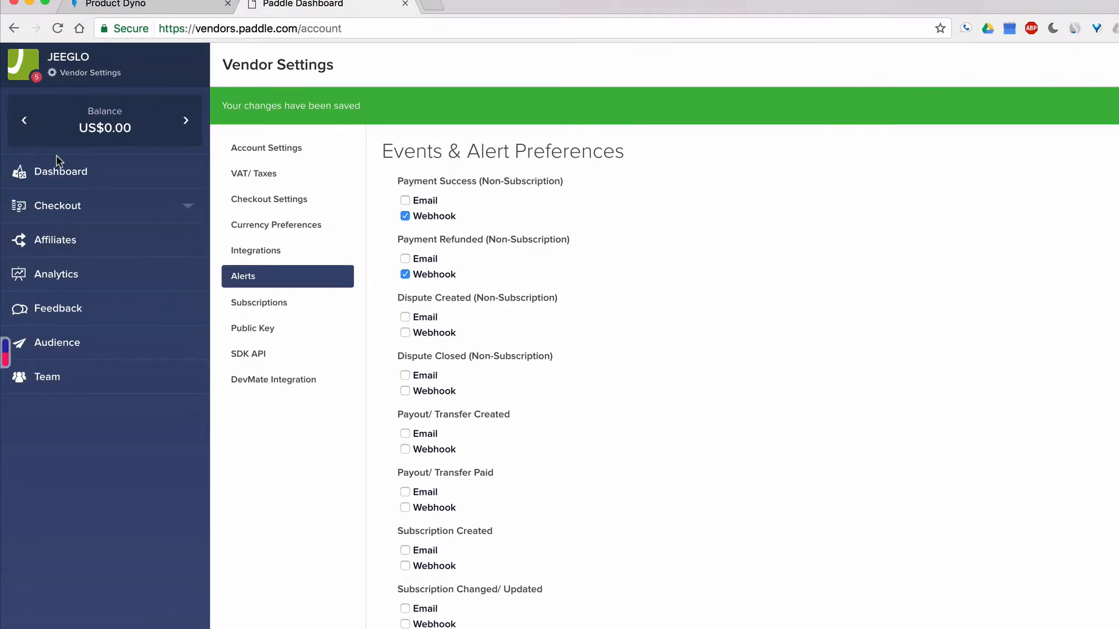
# In the Paddle dashboard, open the checkout link details of the listed product and copy its Checkout Product ID.
pyautogui.click(52, 211)
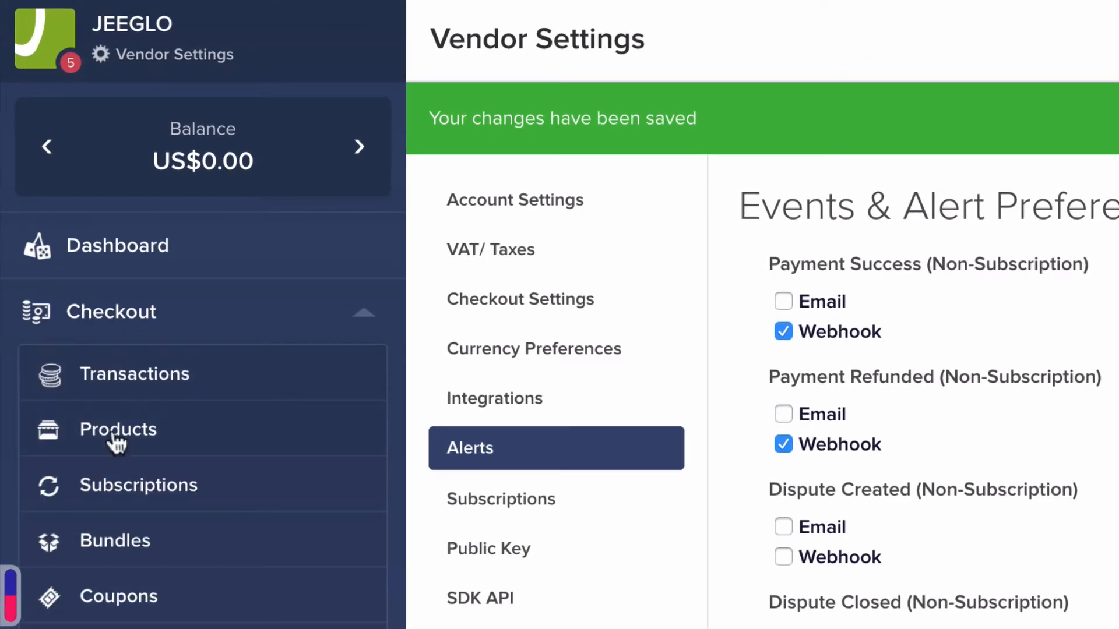
pyautogui.click(168, 441)
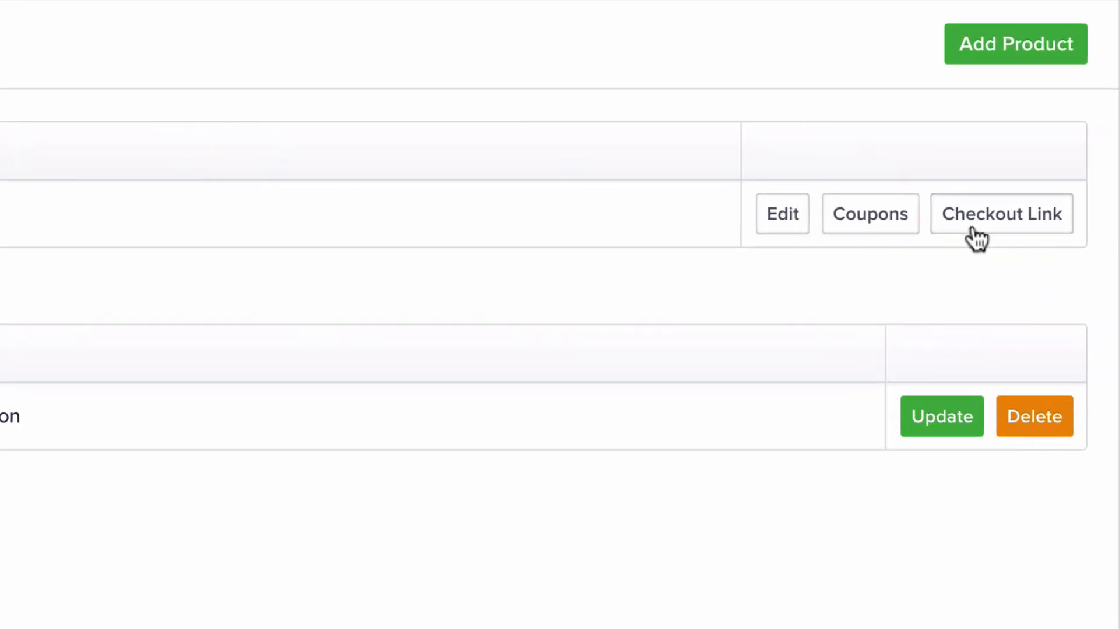
pyautogui.click(976, 236)
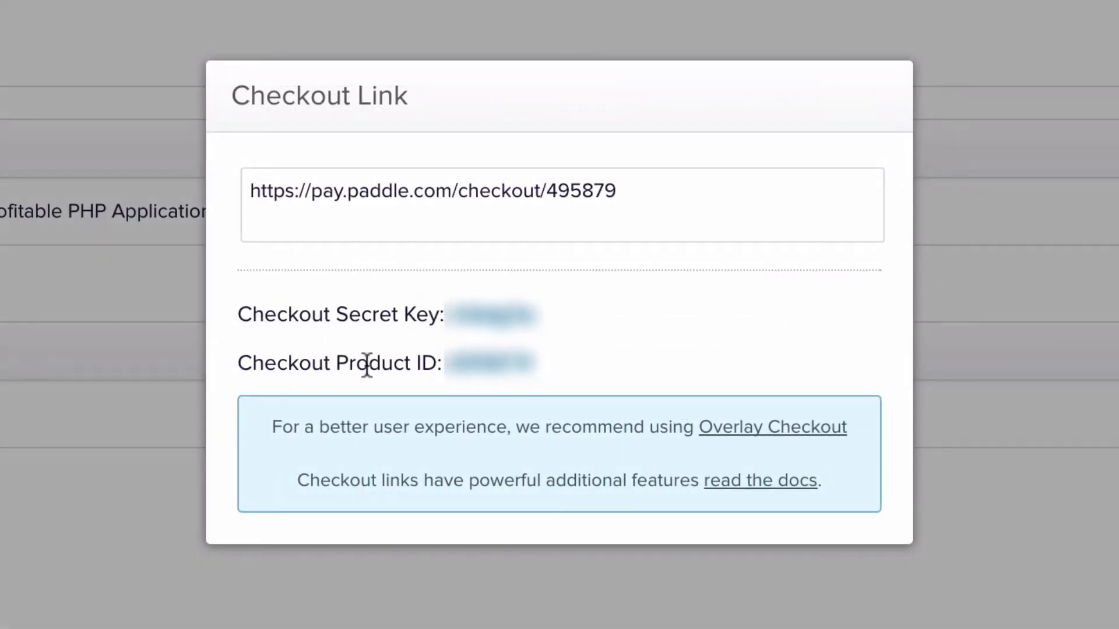
pyautogui.moveTo(444, 362); pyautogui.dragTo(528, 360)
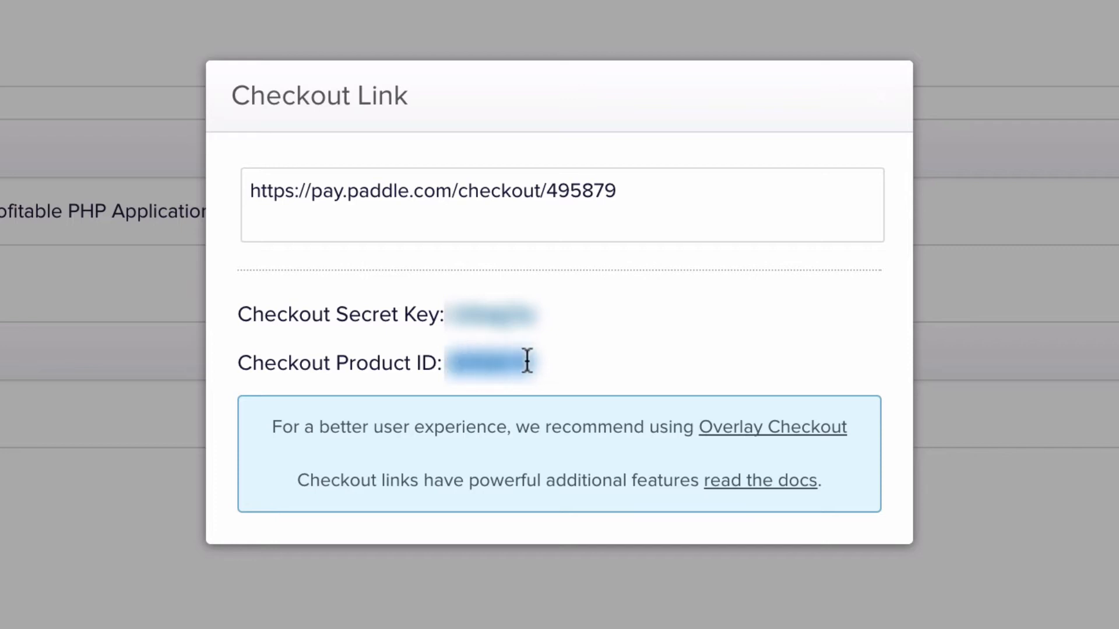
pyautogui.rightClick(500, 361)
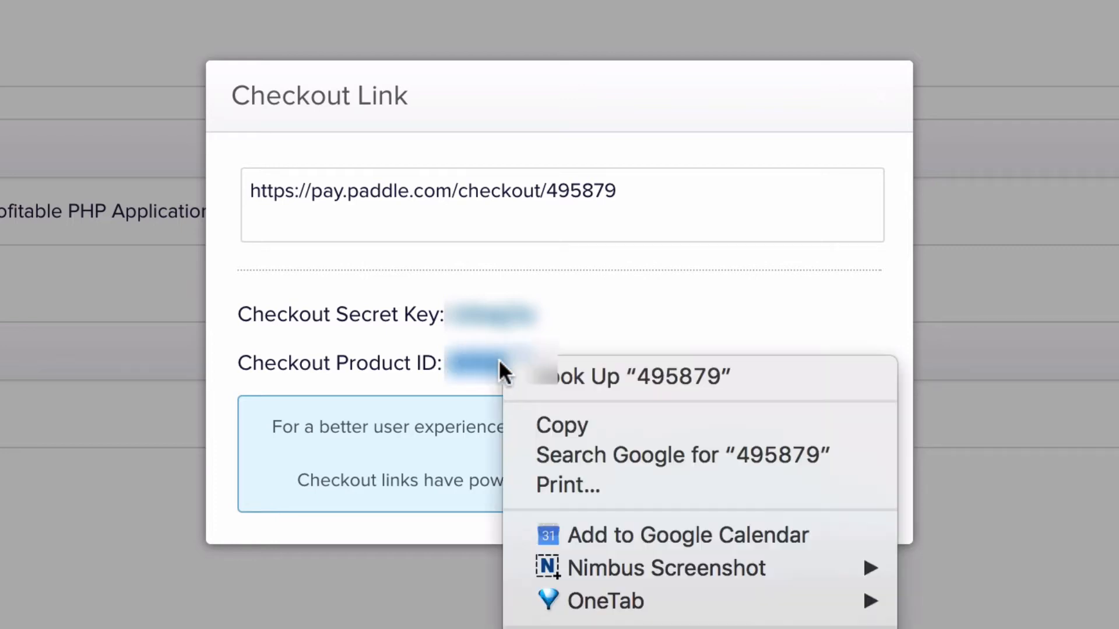
pyautogui.click(543, 431)
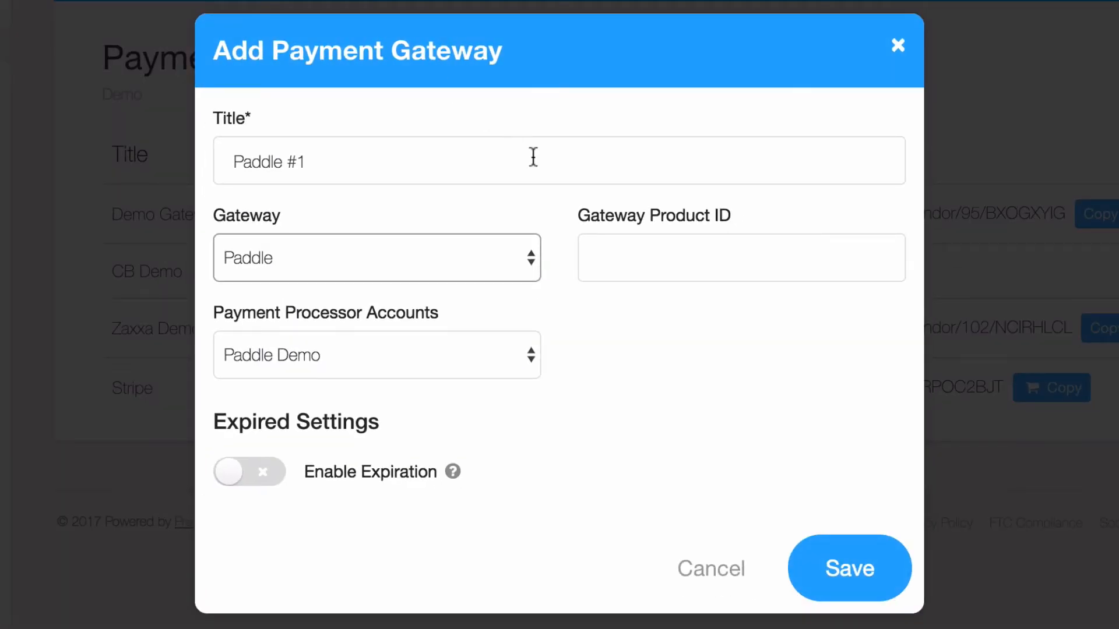
# Paste the copied ID as the Gateway Product ID of the "Paddle #1" gateway in ProductDyno and save the gateway.
pyautogui.click(599, 261)
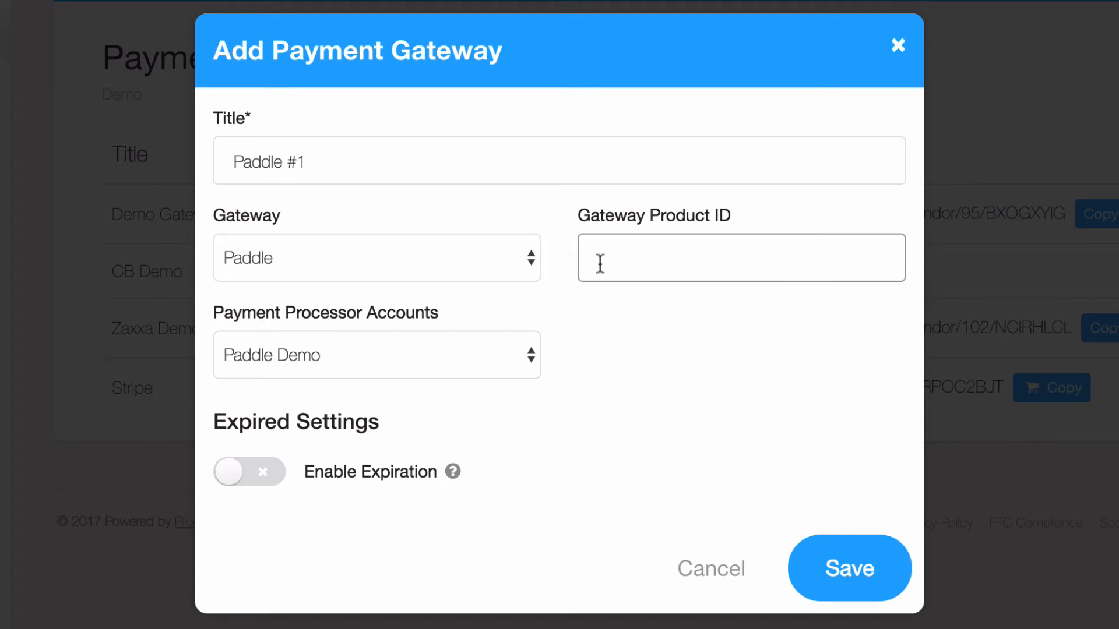
pyautogui.press('super+v')
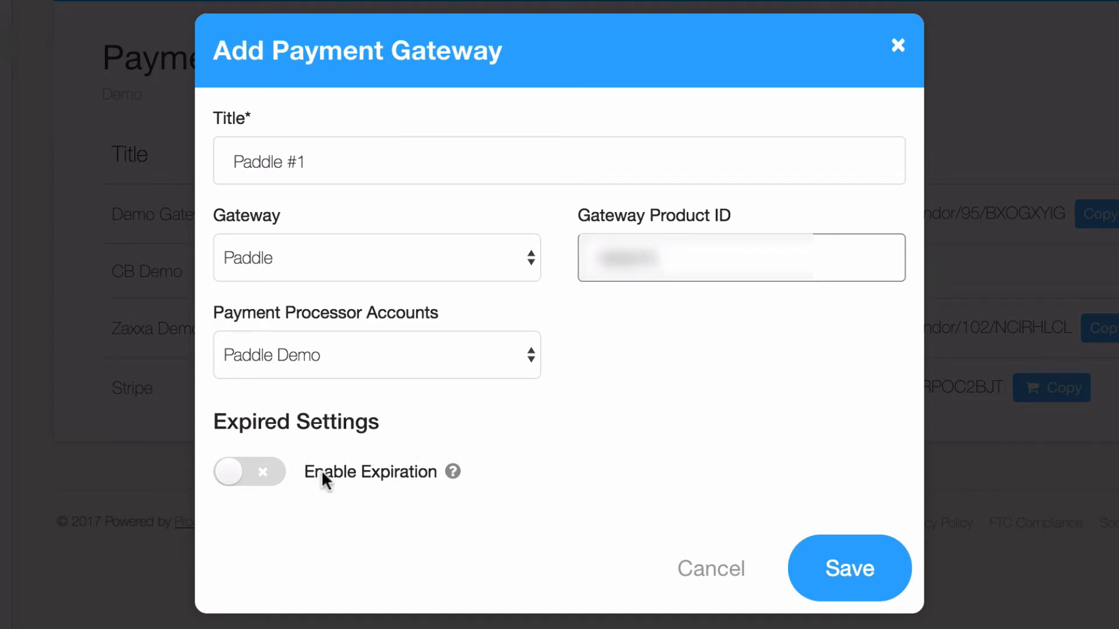
pyautogui.click(845, 596)
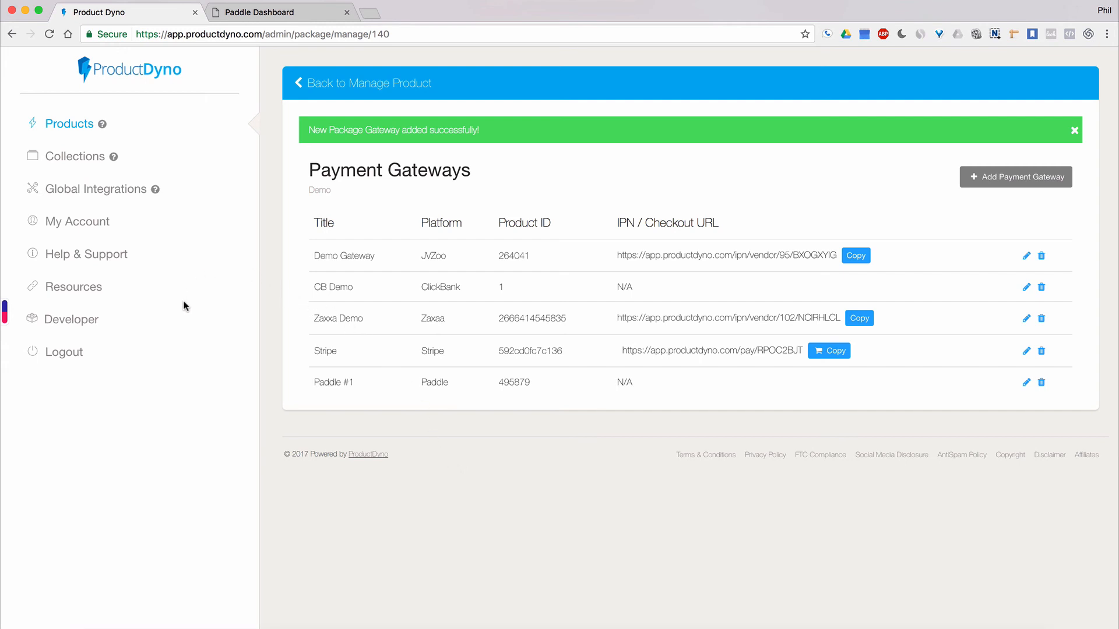
# Open the ProductDyno resources page.
pyautogui.click(86, 297)
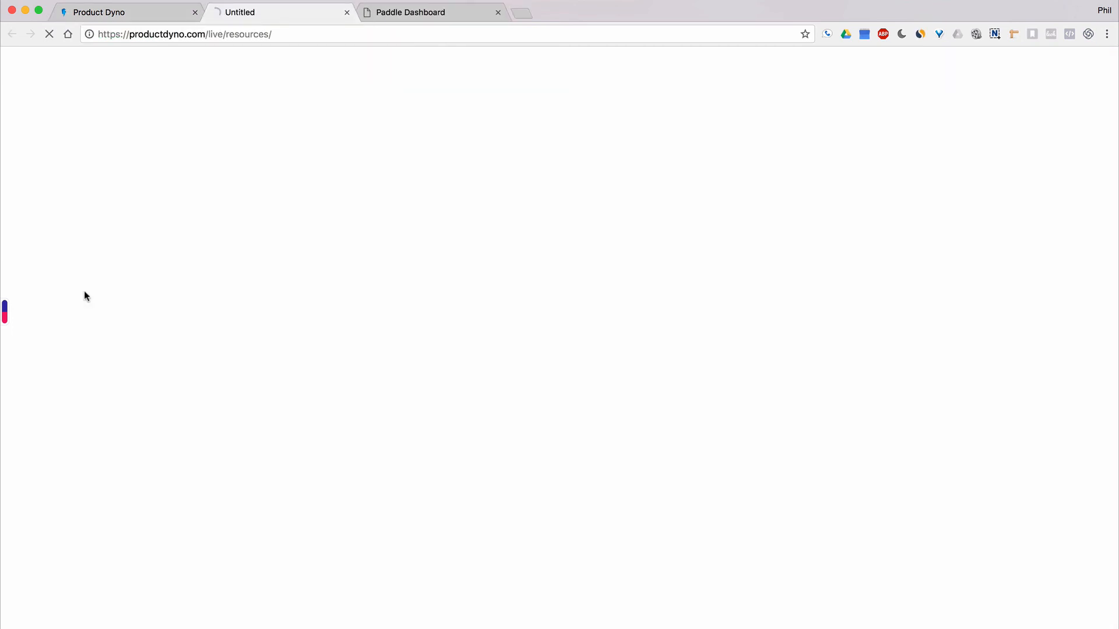